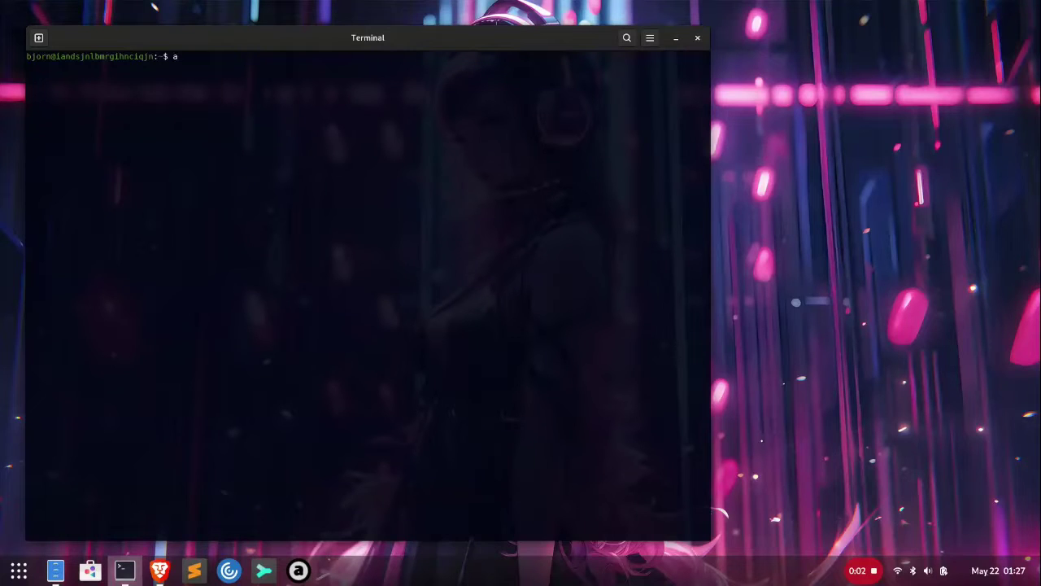
Step: Launch Audacious from the terminal and open its settings at the Appearance section
text(udacious)
key(Return)
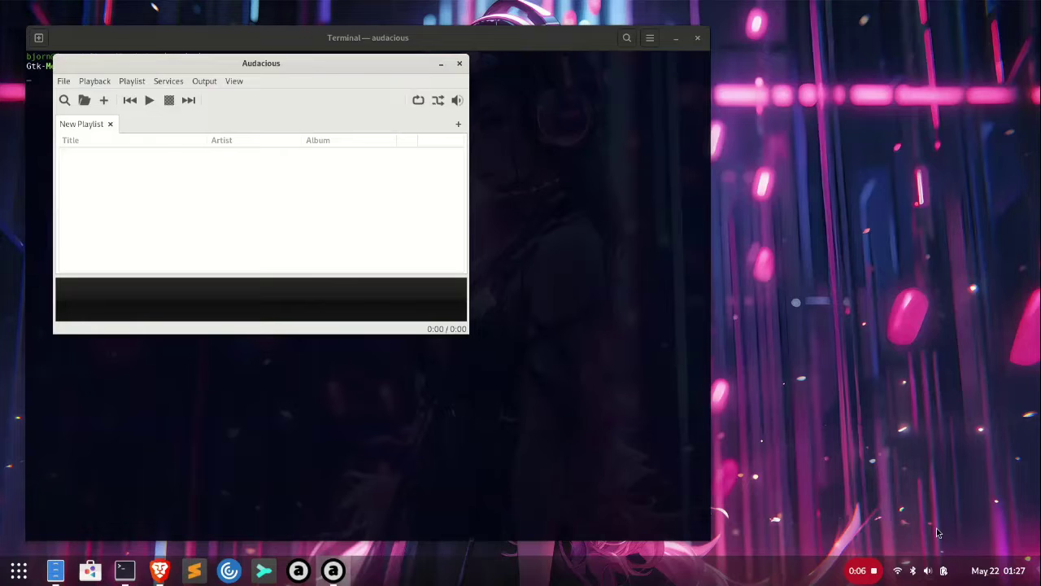
key(alt+f)
key(Down)
key(Down)
key(Down)
key(Down)
key(Down)
key(Down)
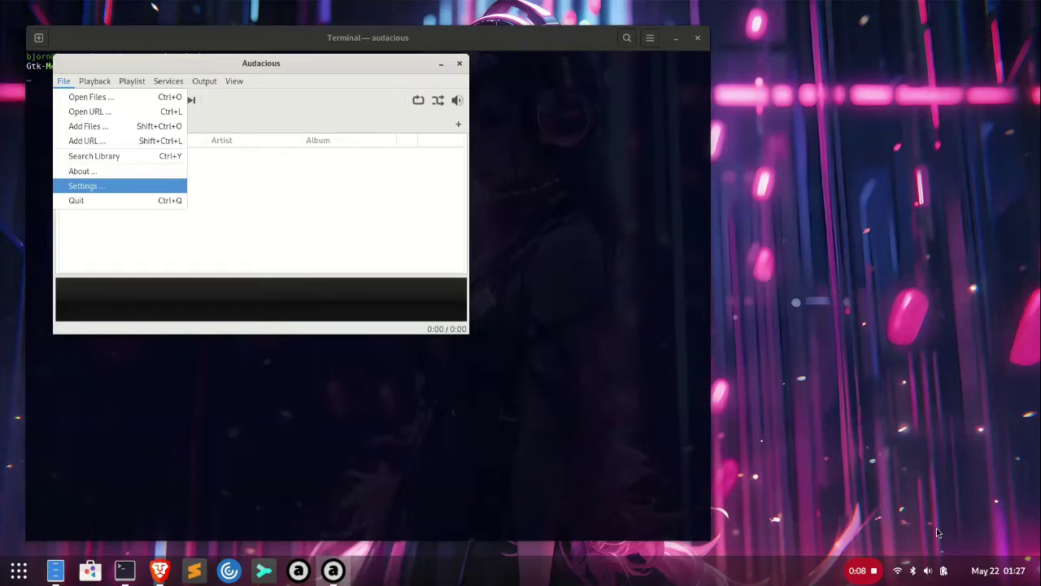
key(Return)
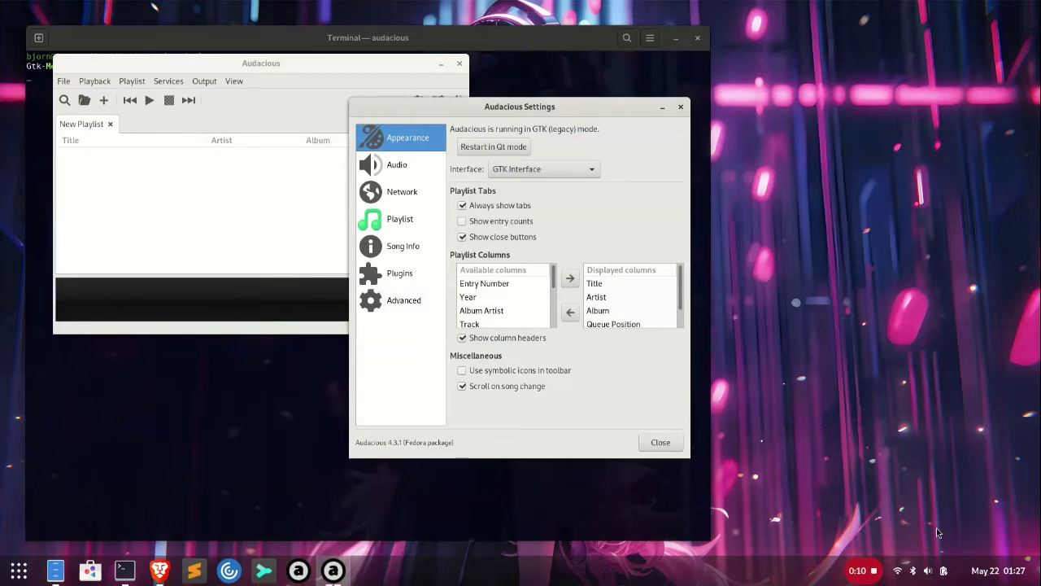
key(Down)
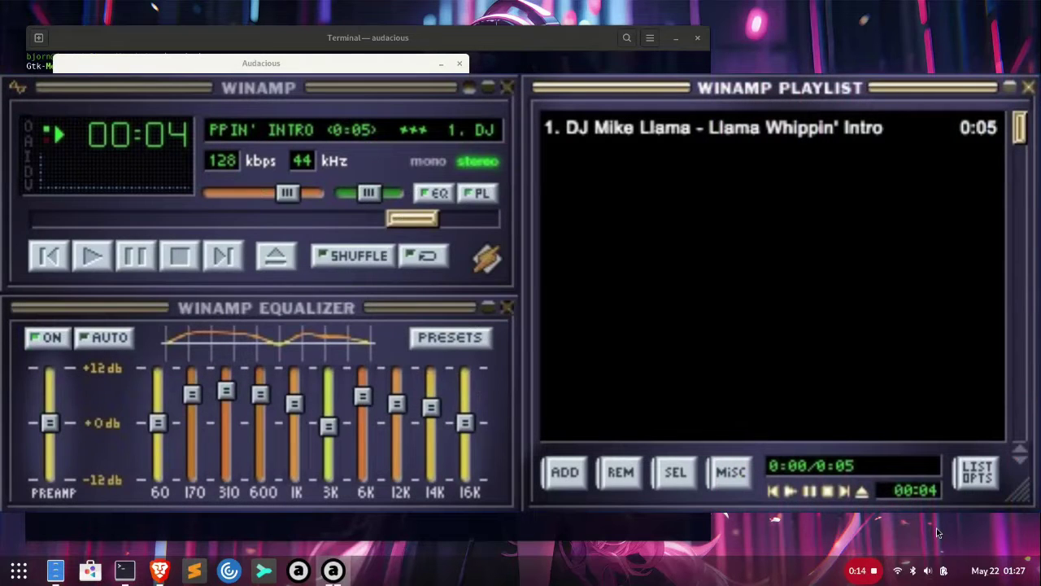
key(Up)
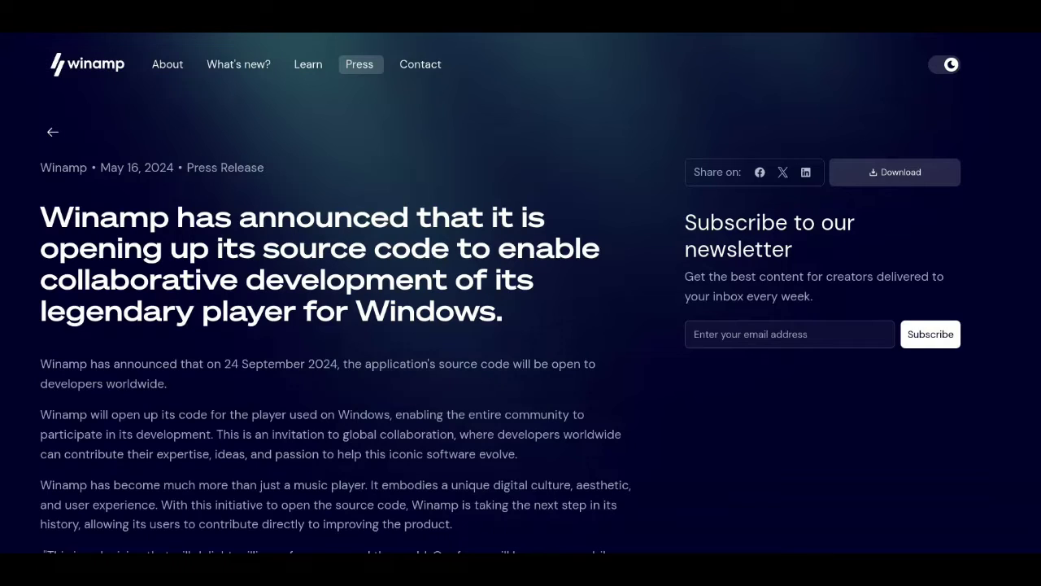
Step: Read through Winamp's press release about opening up its source code
scroll(520, 293, down, 1)
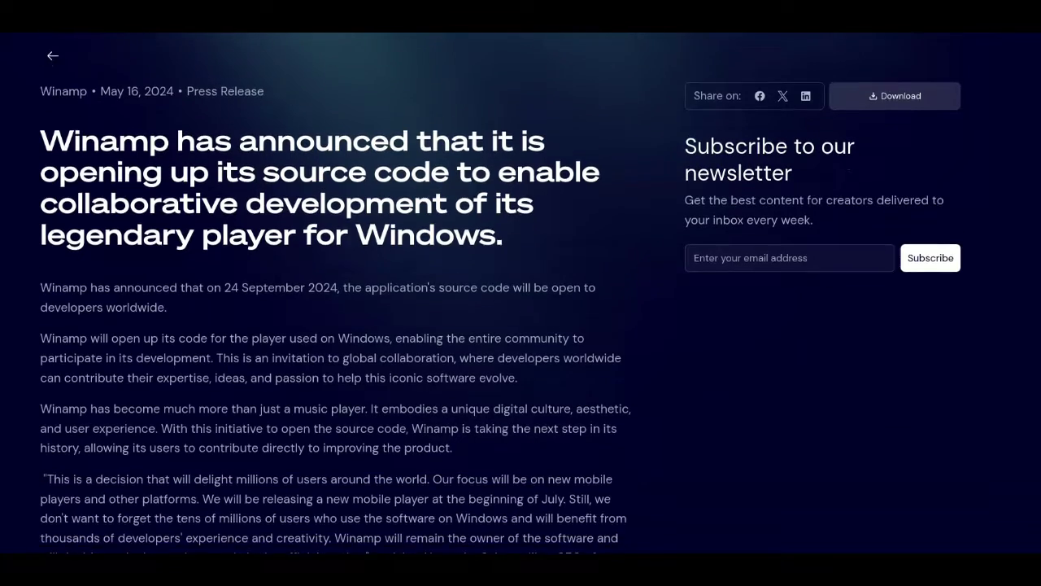
scroll(520, 293, down, 3)
scroll(500, 293, down, 2)
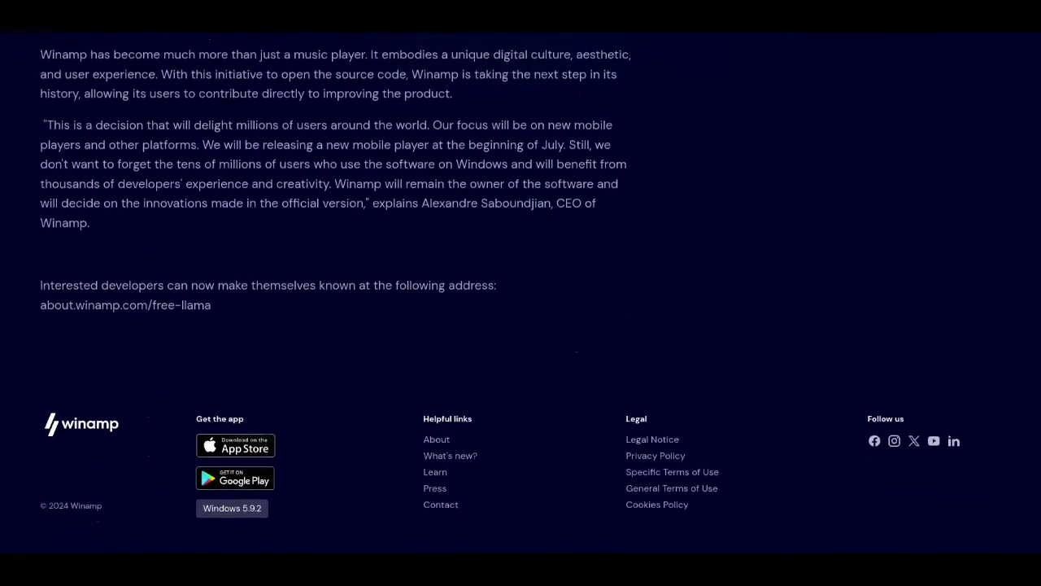
scroll(500, 293, up, 3)
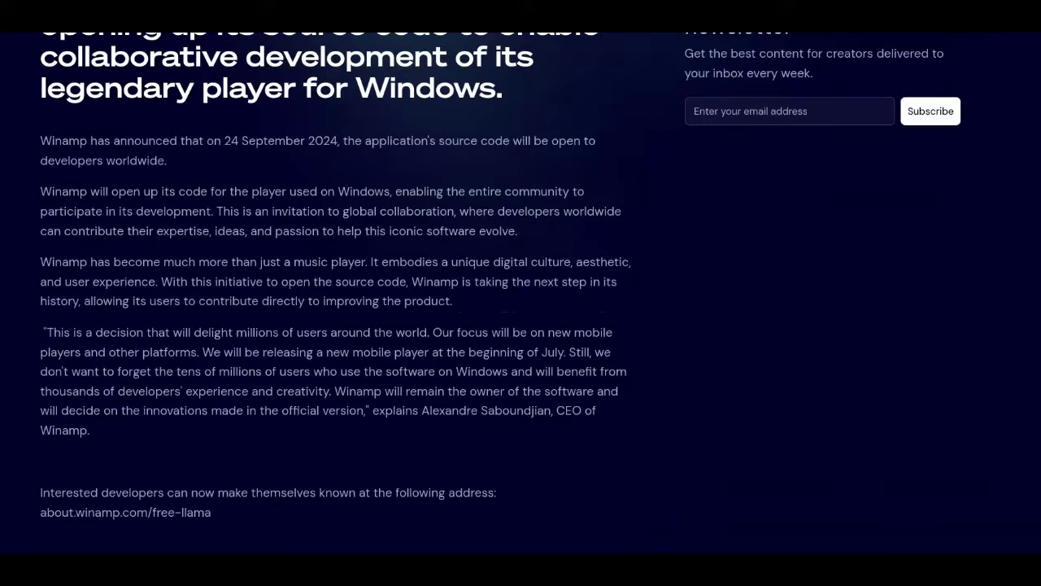
scroll(500, 292, up, 2)
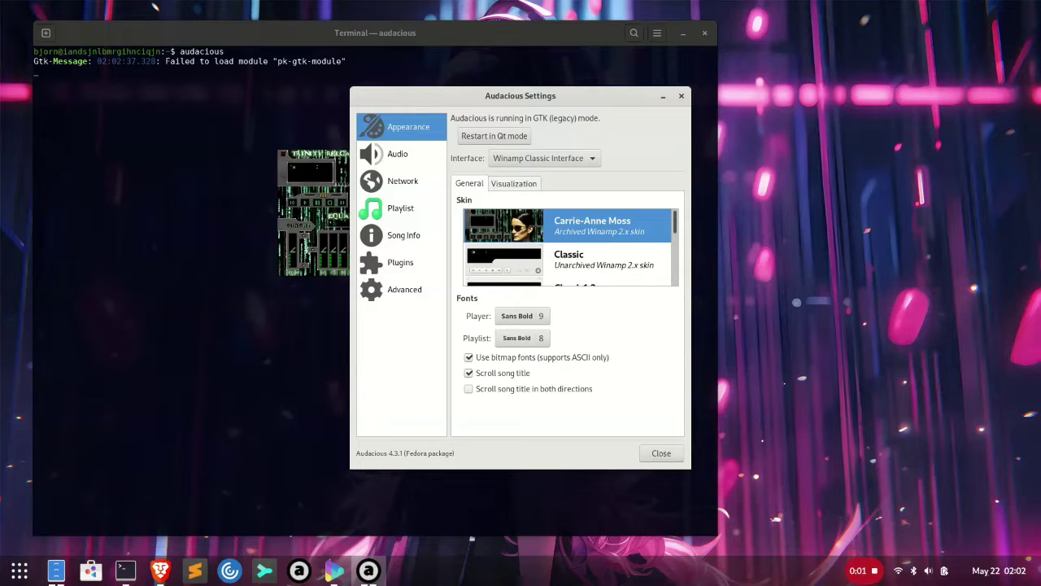
Step: Apply the Refugee skin to the Winamp Classic Interface and close the settings
scroll(569, 244, down, 3)
drag(521, 95, 640, 93)
scroll(691, 244, down, 2)
scroll(688, 245, down, 2)
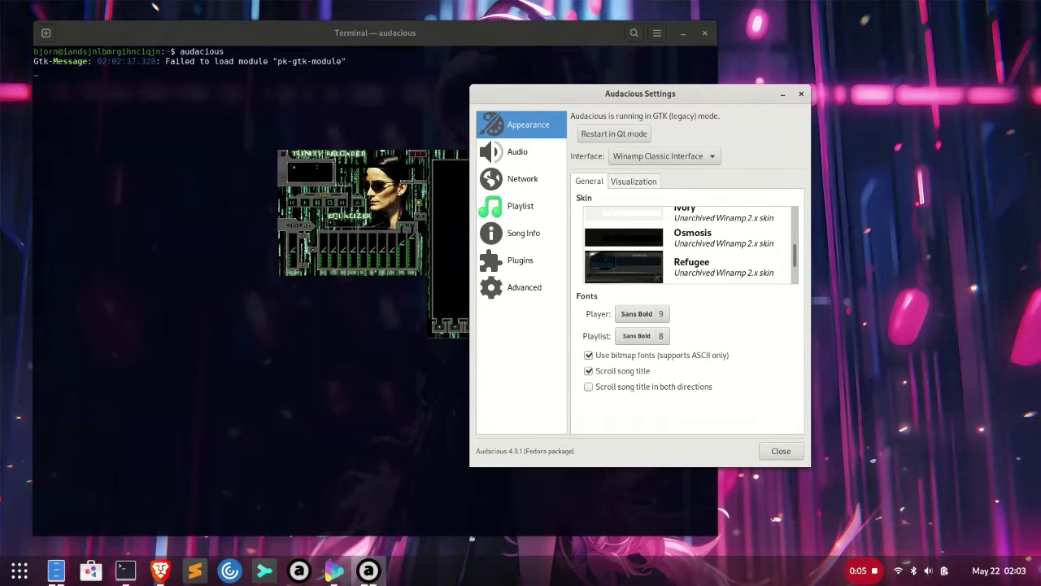
click(692, 251)
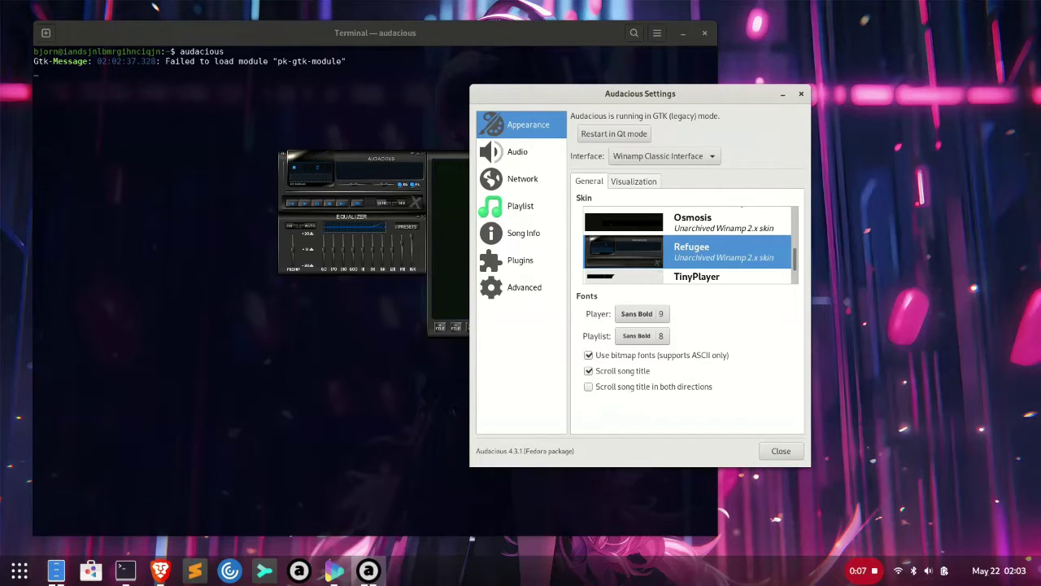
click(801, 93)
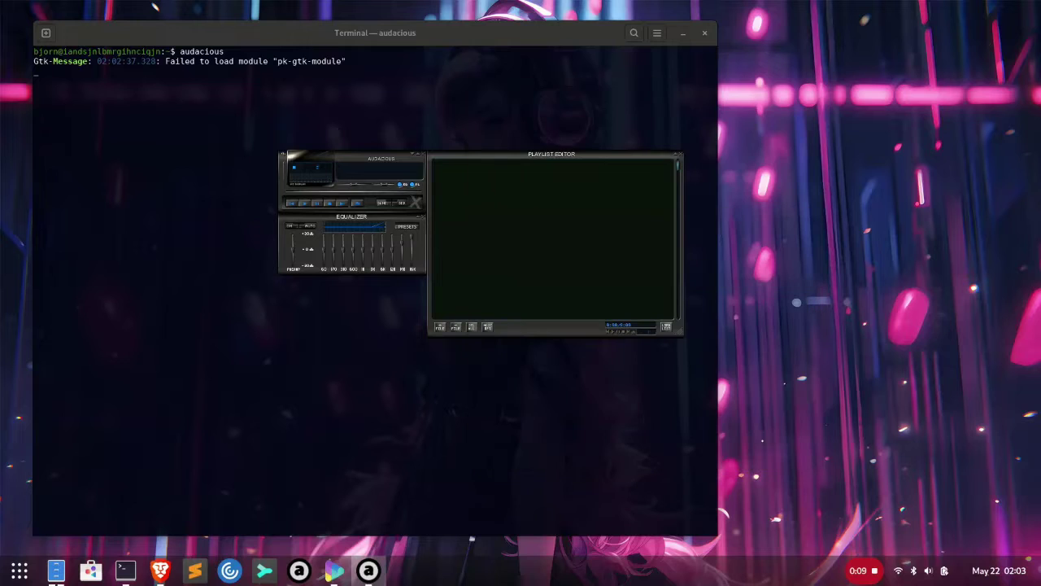
drag(552, 154, 576, 154)
click(323, 247)
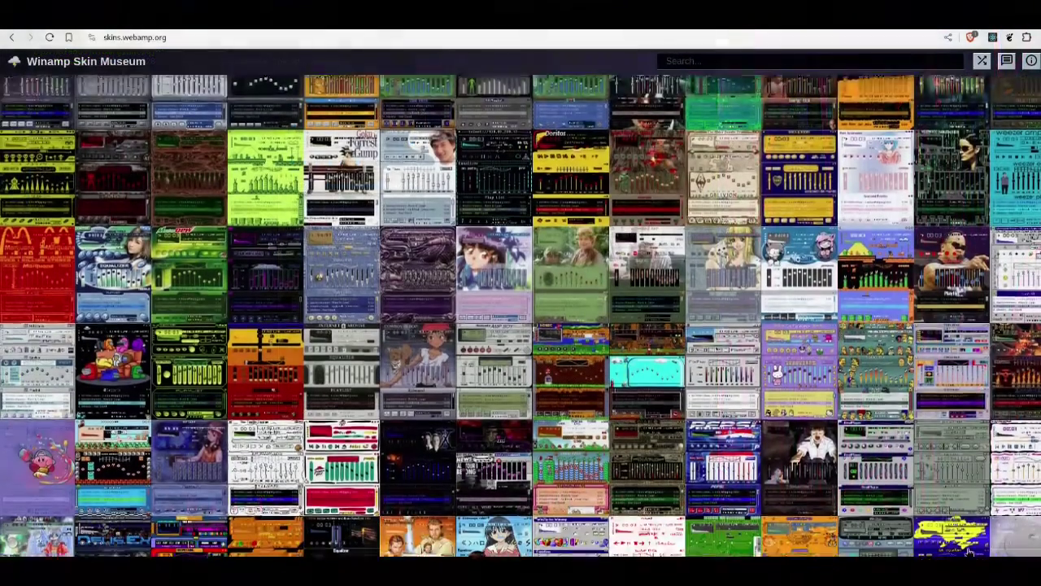
Step: Browse the skin thumbnails in the Winamp Skin Museum and search the collection for "leet"
scroll(970, 551, down, 1)
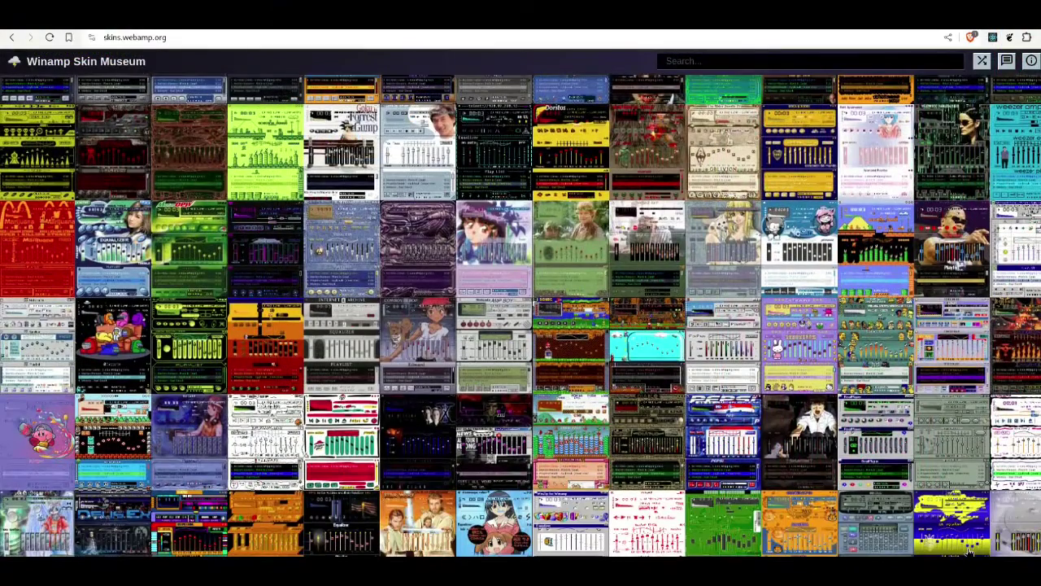
scroll(969, 552, down, 2)
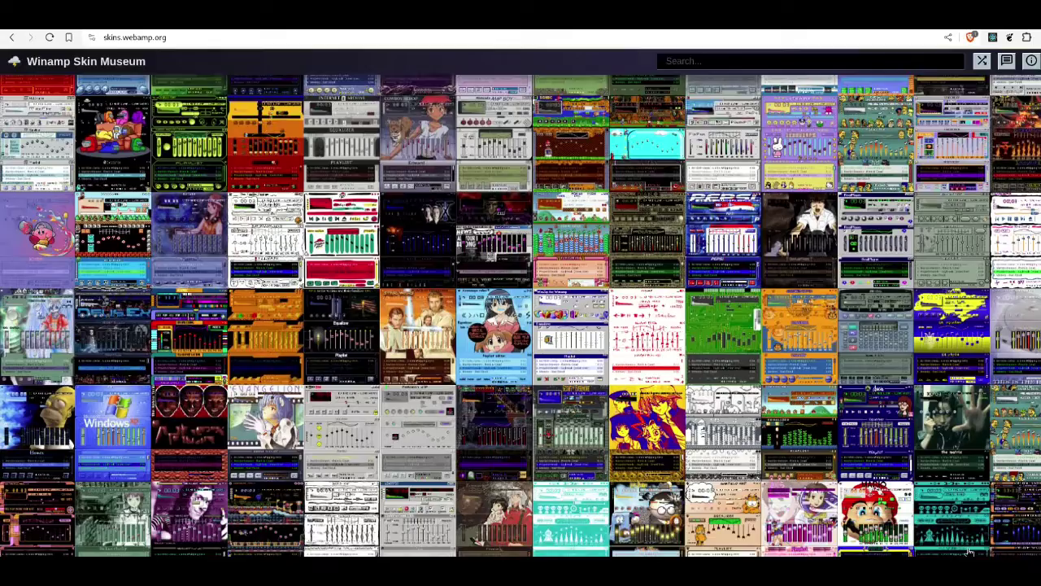
scroll(968, 553, down, 2)
scroll(970, 553, down, 3)
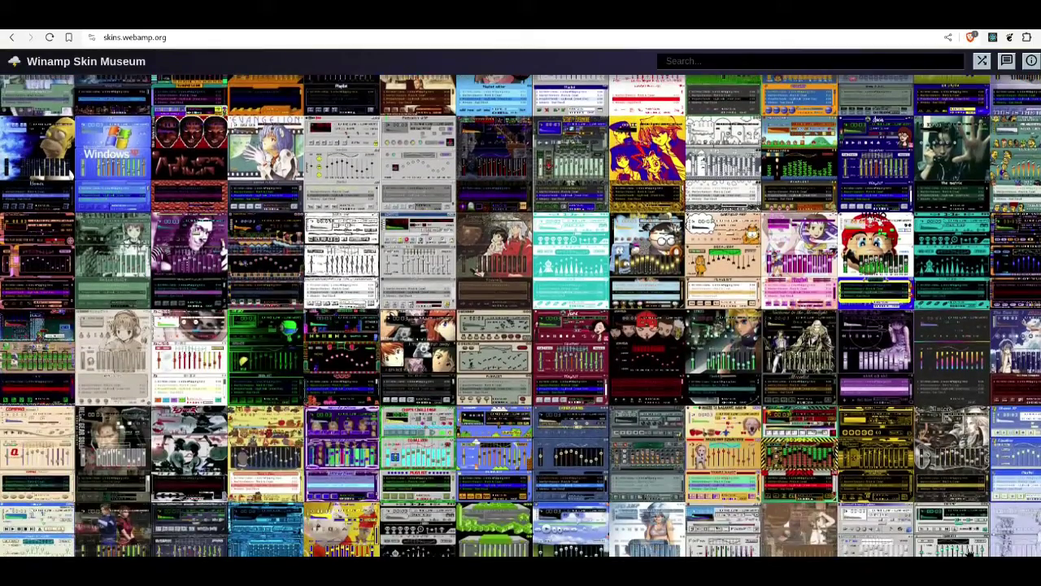
scroll(970, 553, up, 5)
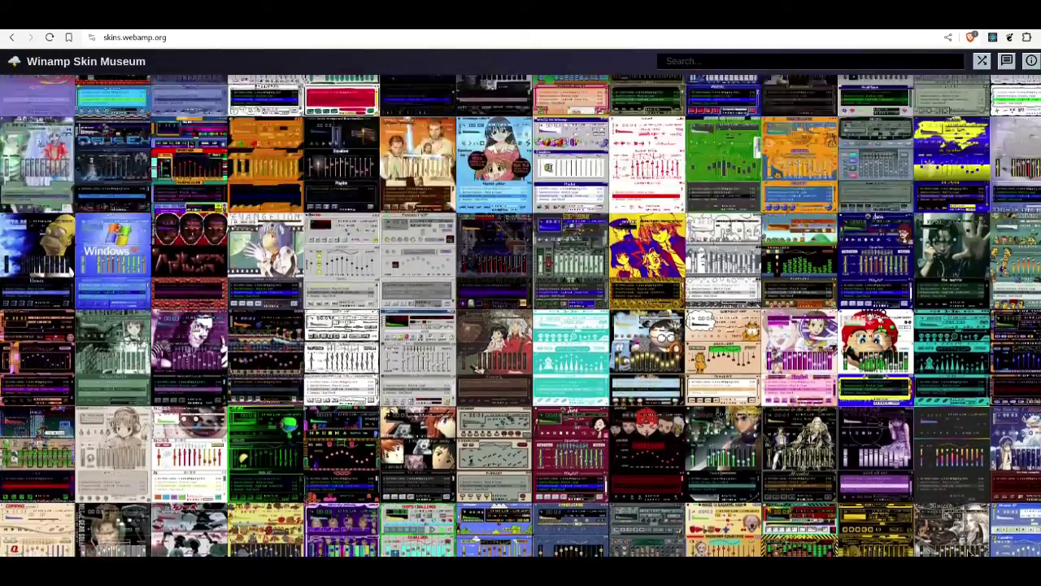
scroll(969, 554, up, 2)
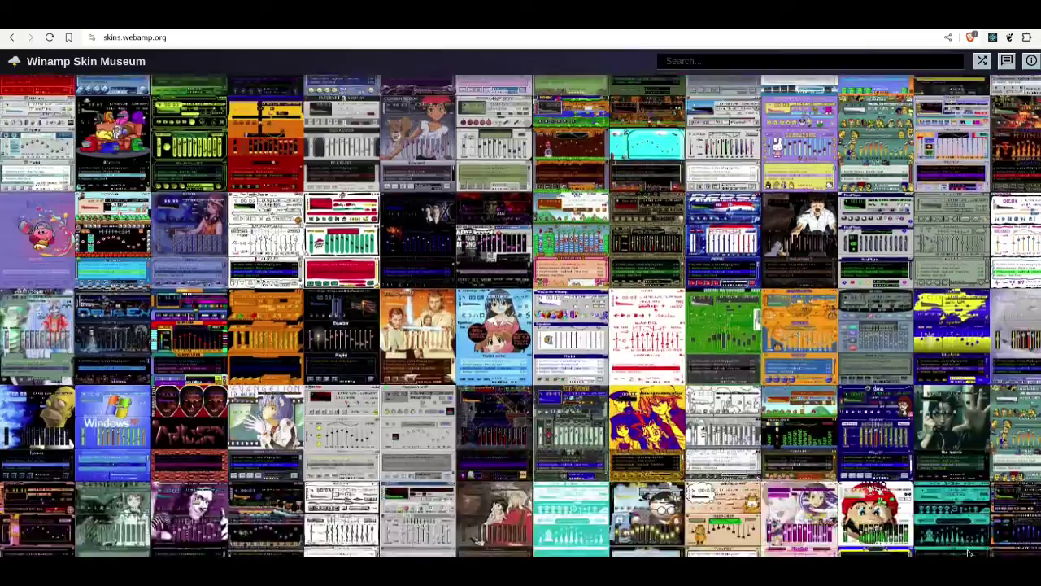
scroll(969, 553, down, 2)
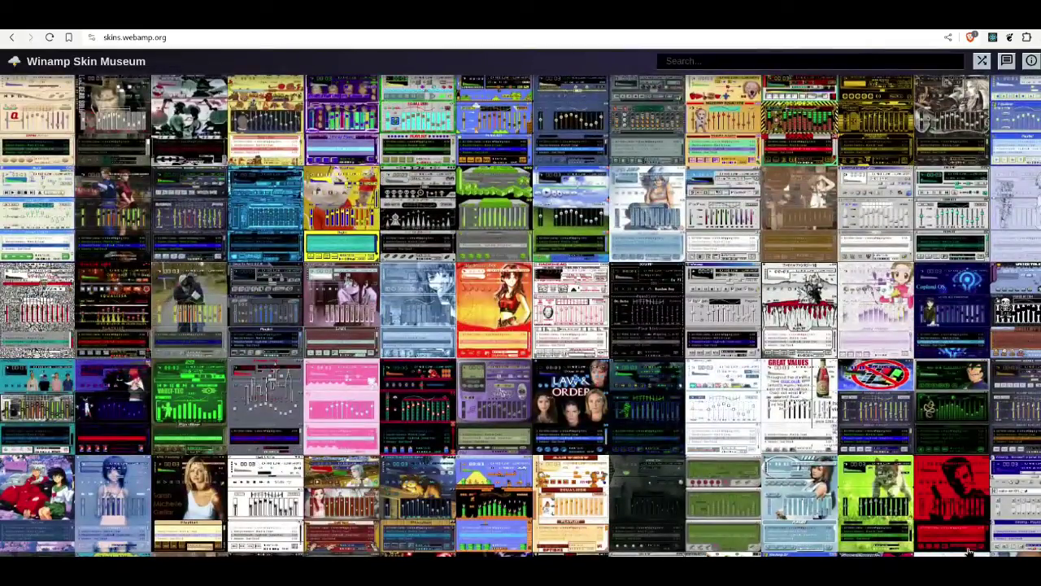
scroll(968, 553, down, 2)
scroll(969, 553, down, 1)
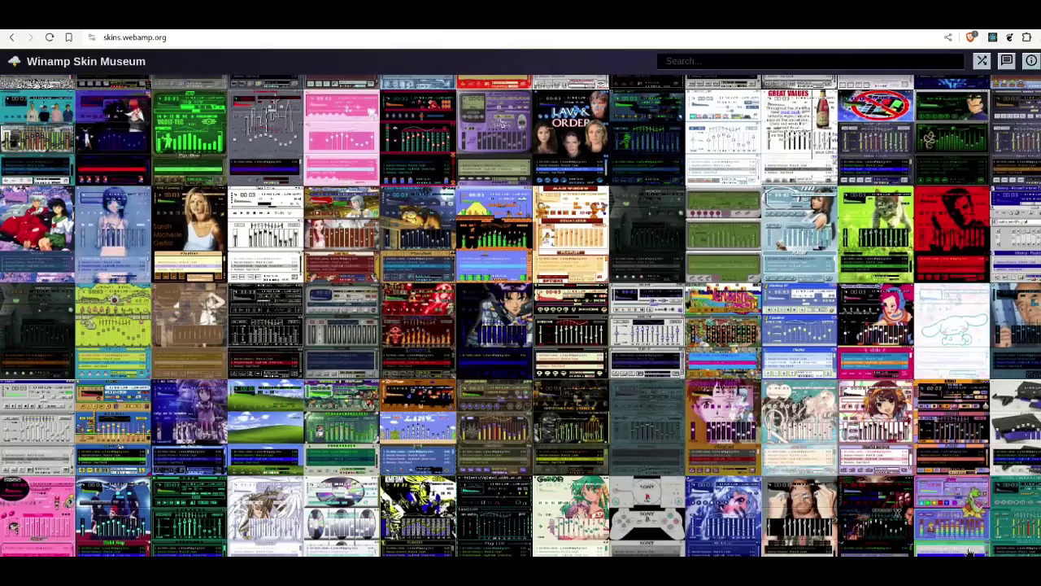
click(969, 553)
click(969, 553)
scroll(968, 553, down, 2)
scroll(969, 553, down, 3)
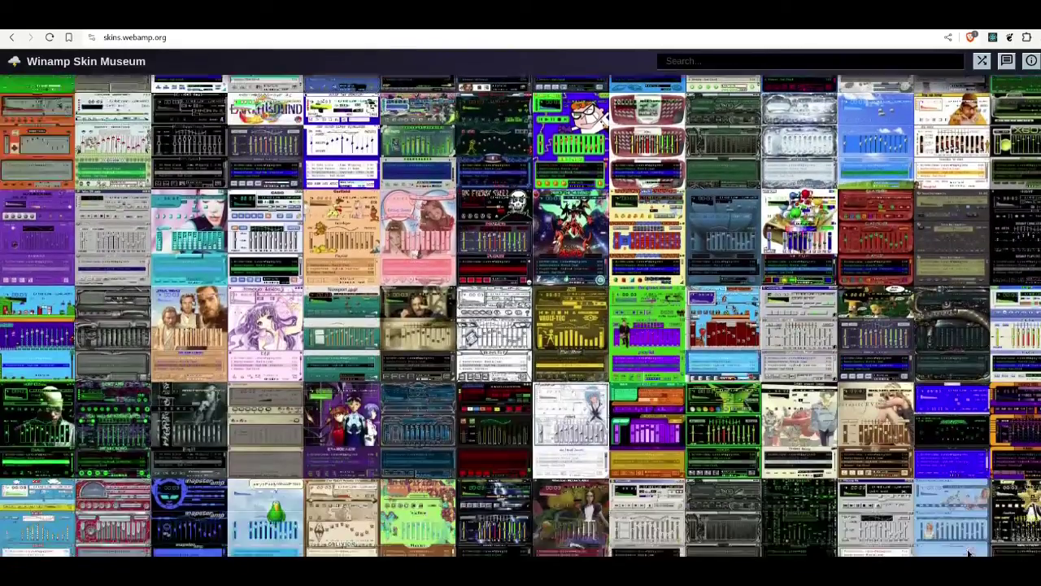
scroll(969, 553, down, 1)
scroll(968, 553, down, 3)
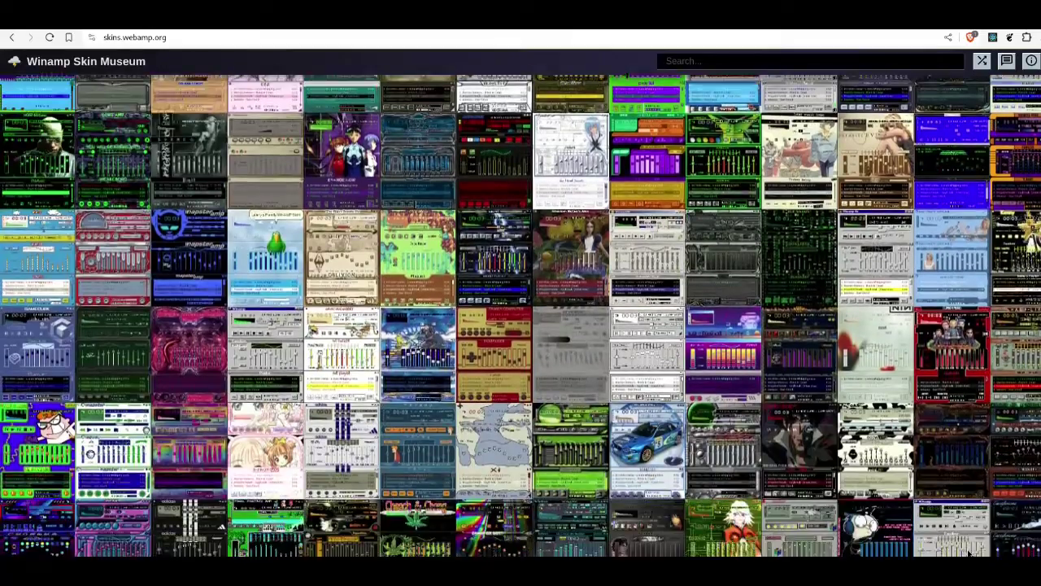
scroll(968, 553, down, 4)
scroll(969, 553, down, 4)
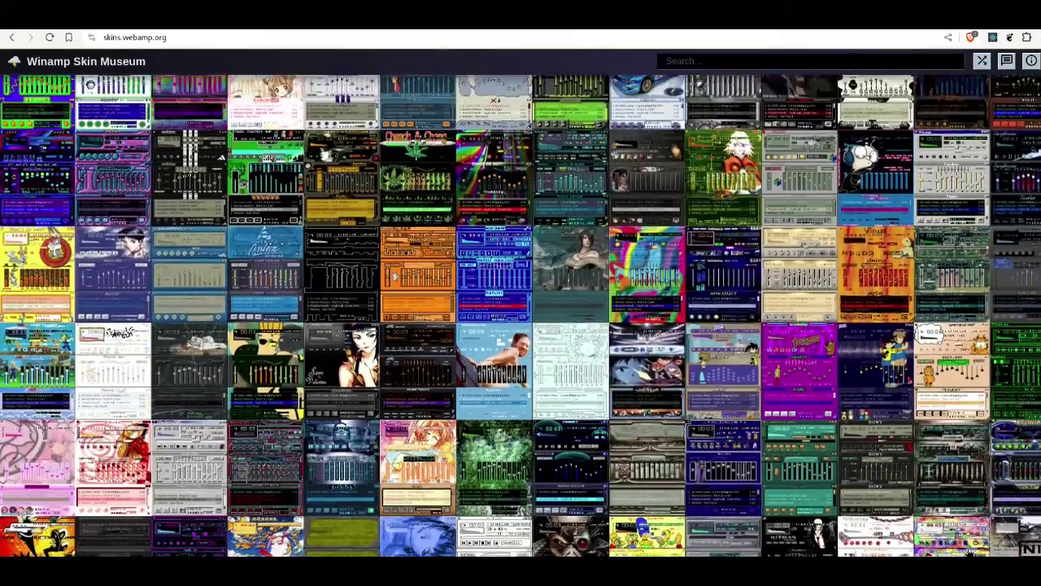
scroll(969, 553, down, 1)
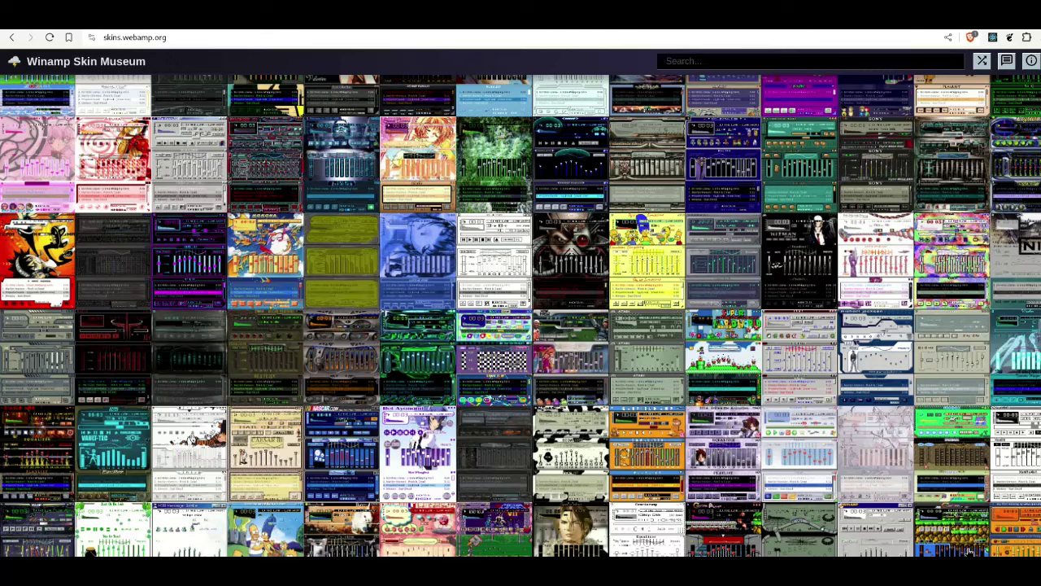
key(slash)
text(leet)
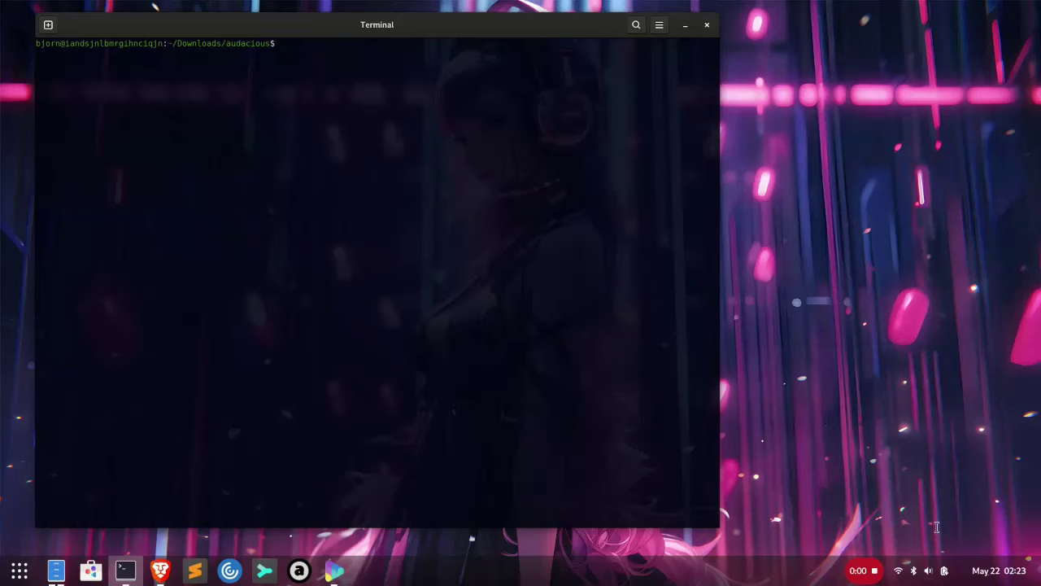
Step: List the files in the Downloads/audacious folder and rename LeetAmp3-blue.wsz to LeetAmp3-blue.zip
text(ls)
key(Return)
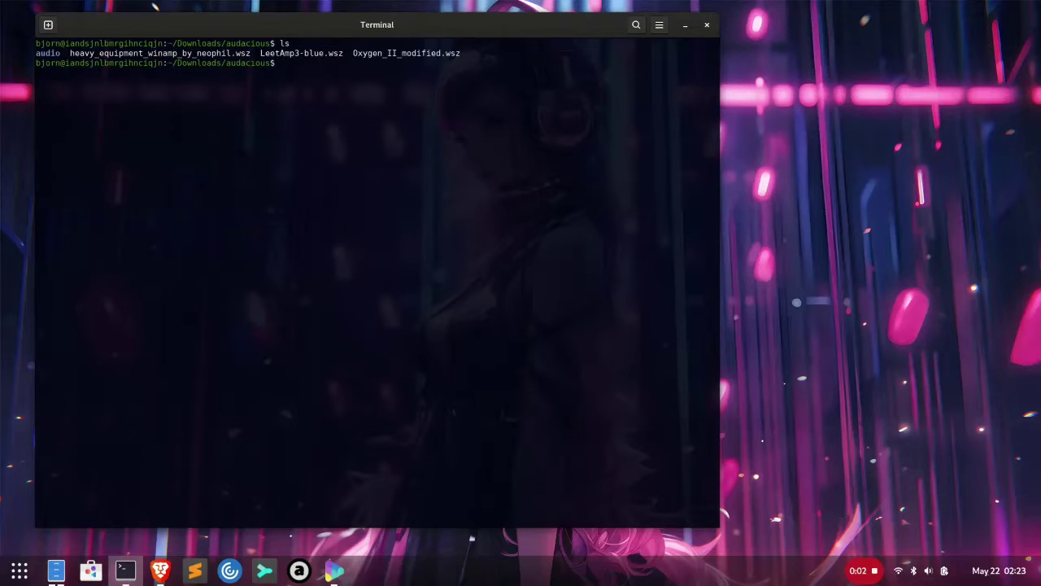
text(mv Lee)
key(Tab)
text(Lee)
key(Tab)
key(BackSpace)
key(BackSpace)
key(BackSpace)
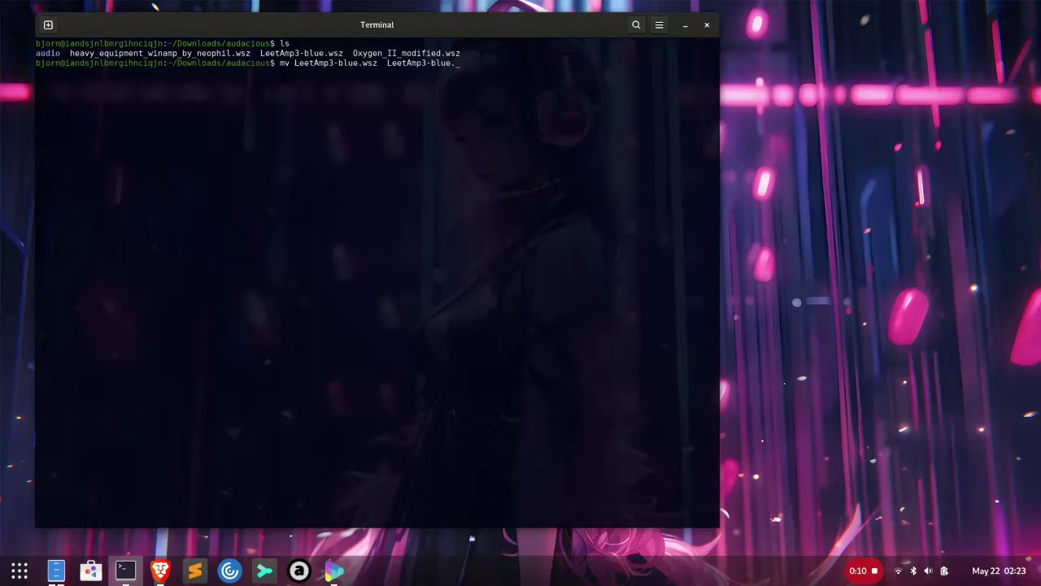
text(zip)
key(Return)
Step: Rename Oxygen_II_modified.wsz to Oxygen_II_modified.zip by adapting the previous mv command
key(Up)
key(BackSpace)
key(BackSpace)
key(BackSpace)
key(BackSpace)
key(BackSpace)
key(BackSpace)
key(BackSpace)
key(BackSpace)
key(BackSpace)
key(BackSpace)
key(BackSpace)
key(BackSpace)
key(BackSpace)
key(BackSpace)
key(BackSpace)
key(BackSpace)
key(BackSpace)
key(BackSpace)
key(BackSpace)
key(BackSpace)
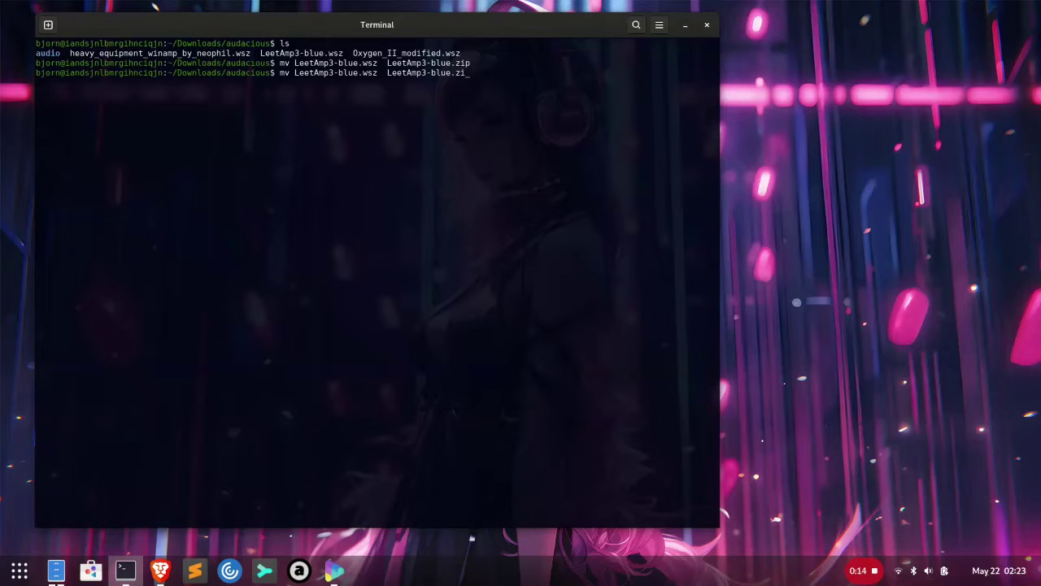
key(BackSpace)
key(BackSpace)
key(BackSpace)
key(BackSpace)
key(BackSpace)
key(BackSpace)
key(BackSpace)
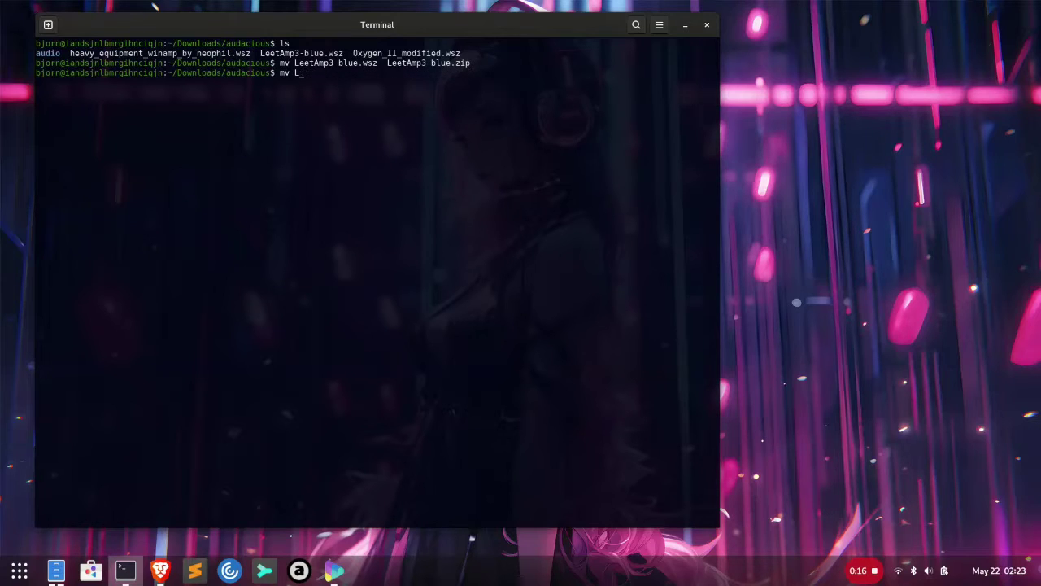
text(O)
key(Tab)
text(O)
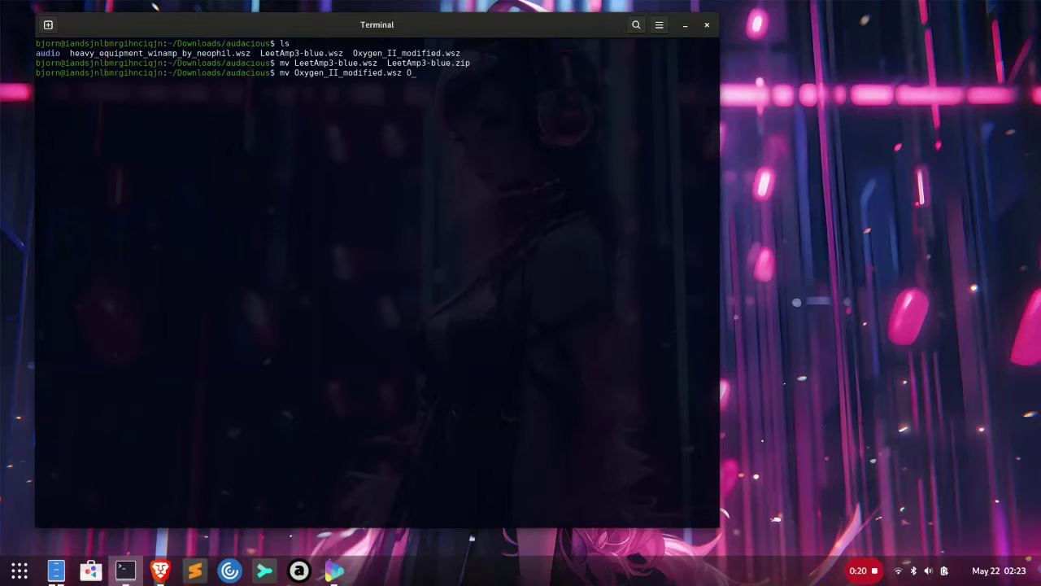
key(Tab)
key(BackSpace)
key(BackSpace)
key(BackSpace)
key(BackSpace)
text(zip)
key(Return)
key(Up)
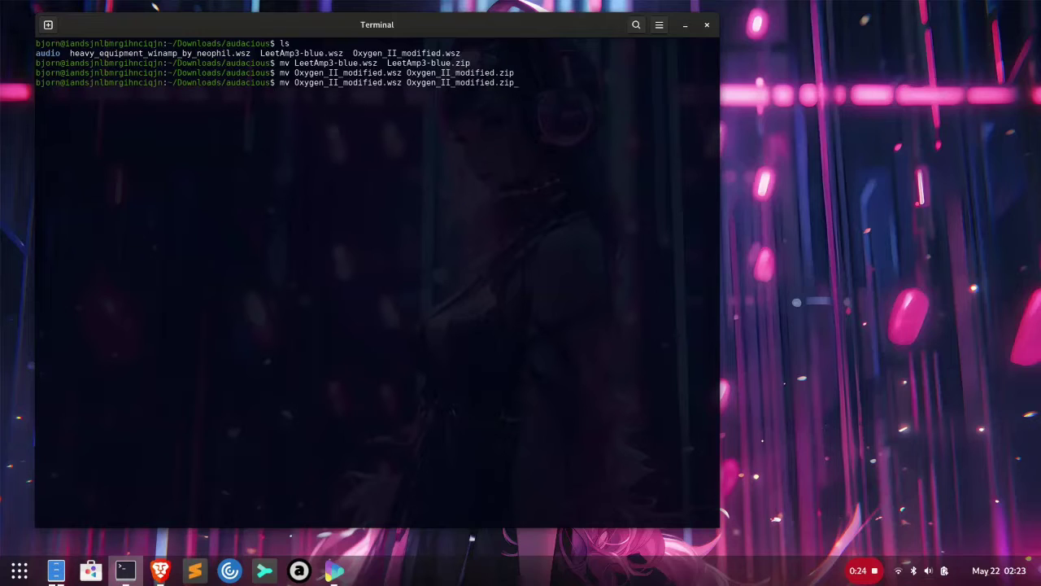
key(BackSpace)
key(BackSpace)
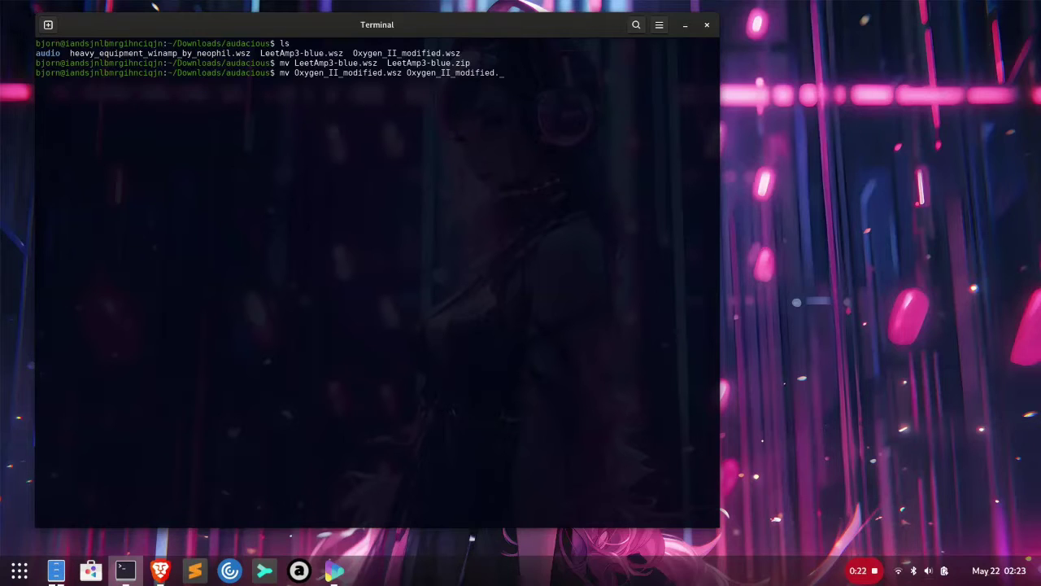
text(zip)
key(Return)
Step: Rename heavy_equipment_winamp_by_neophil.wsz to heavy_equipment_winamp_by_neophil.zip with the mv command
key(Up)
key(BackSpace)
key(BackSpace)
key(BackSpace)
key(BackSpace)
key(BackSpace)
key(BackSpace)
key(BackSpace)
key(BackSpace)
key(BackSpace)
key(BackSpace)
key(BackSpace)
key(BackSpace)
key(BackSpace)
key(BackSpace)
key(BackSpace)
key(BackSpace)
key(BackSpace)
key(BackSpace)
key(BackSpace)
key(BackSpace)
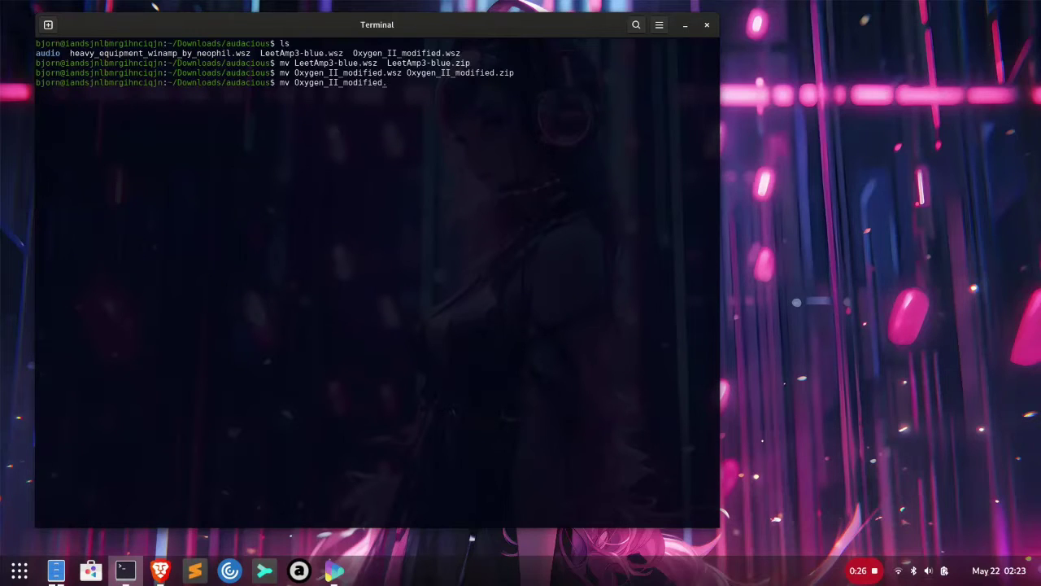
text(heavy_equipment_winamp_by_neophil.wsz  heavy_equipment_winamp_by_neophil.wsz)
key(BackSpace)
key(BackSpace)
key(BackSpace)
key(BackSpace)
text(zip)
key(Return)
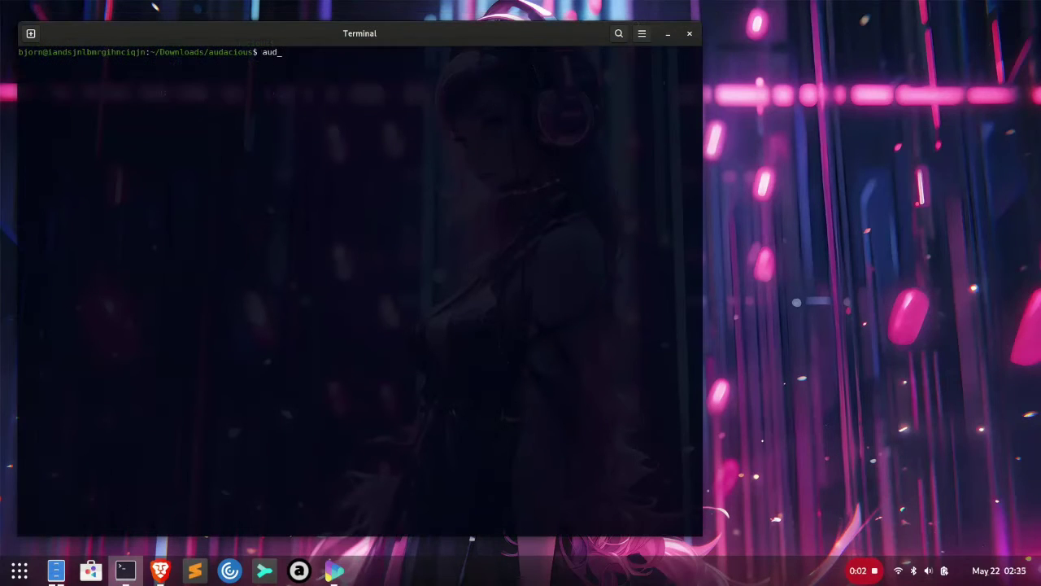
Step: Launch Audacious again from the terminal in the Downloads/audacious folder
text(acious)
key(Return)
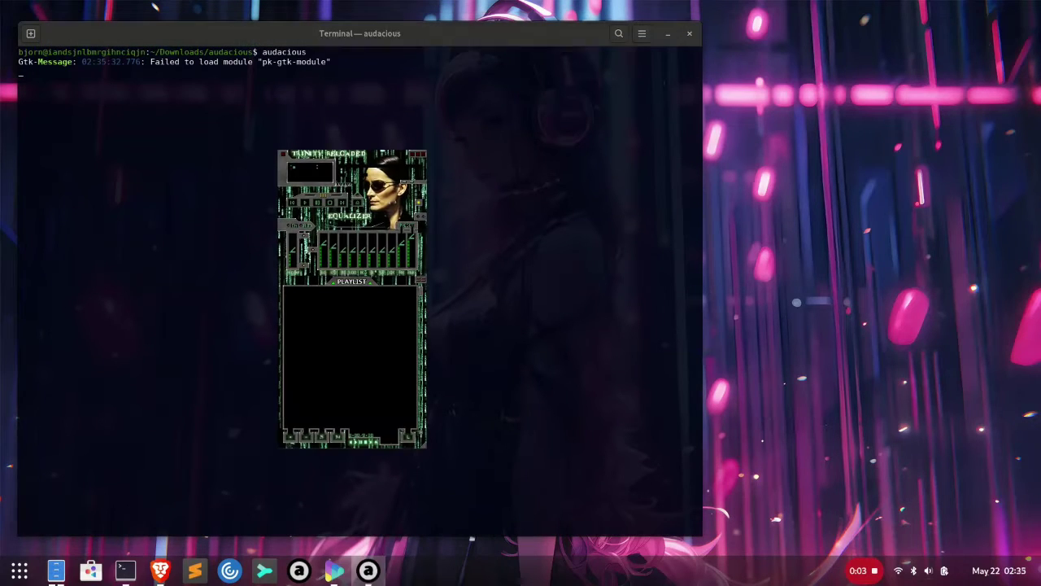
Step: Open the Audacious settings and apply the heavy_equipment_winamp_by_neophil skin to the Winamp Classic Interface
right_click(388, 222)
key(Return)
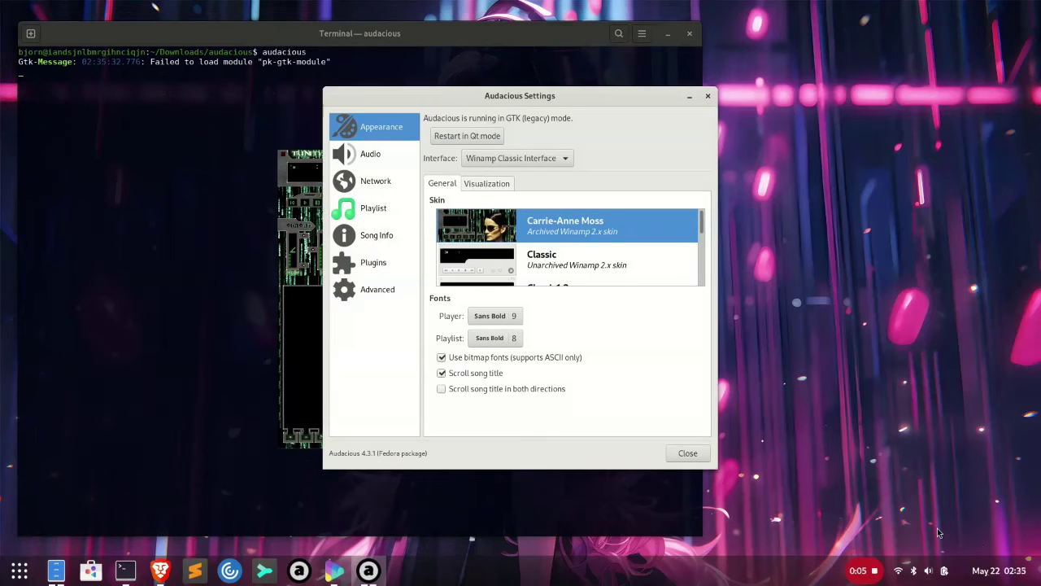
scroll(567, 247, down, 6)
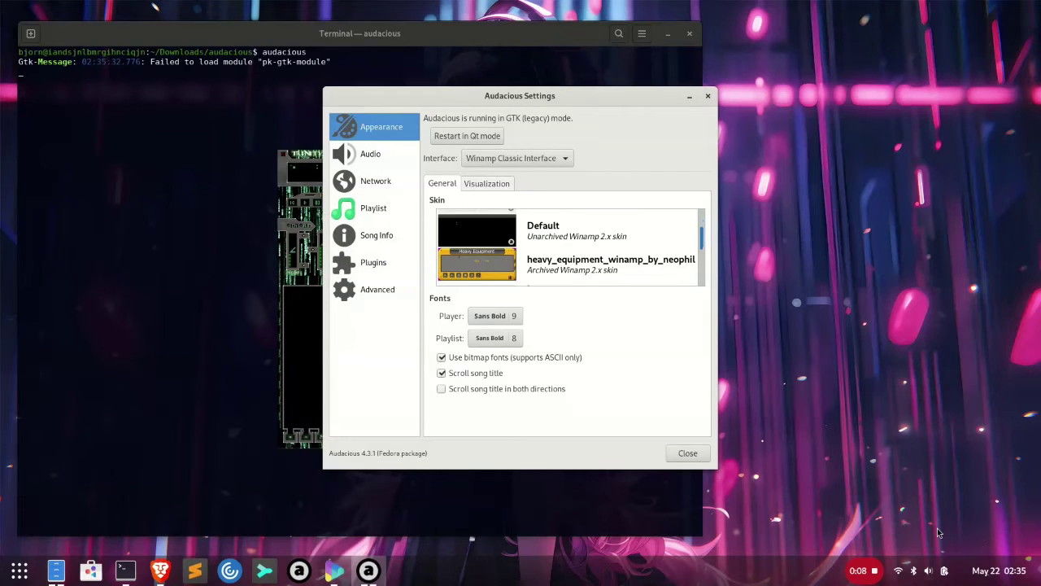
click(567, 250)
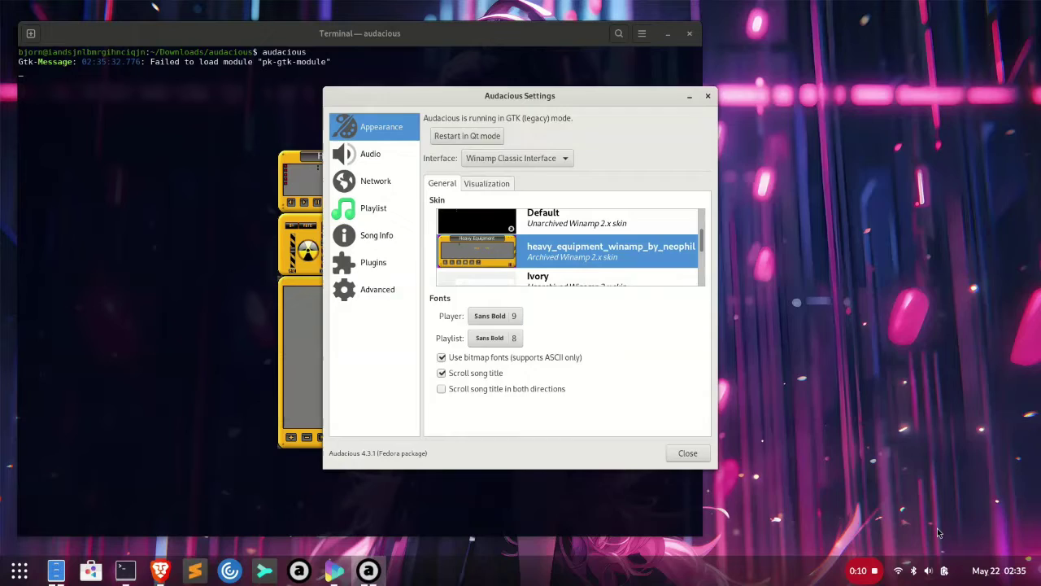
Step: Move the settings window clear of the player, switch the skin to LeetAmp3-blue and close the settings
drag(519, 95, 831, 151)
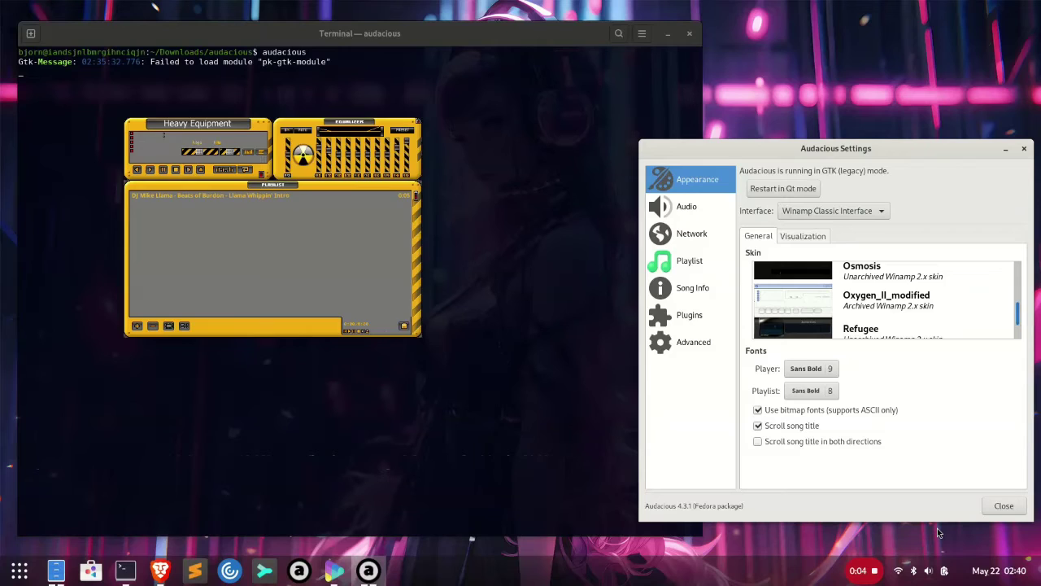
key(Down)
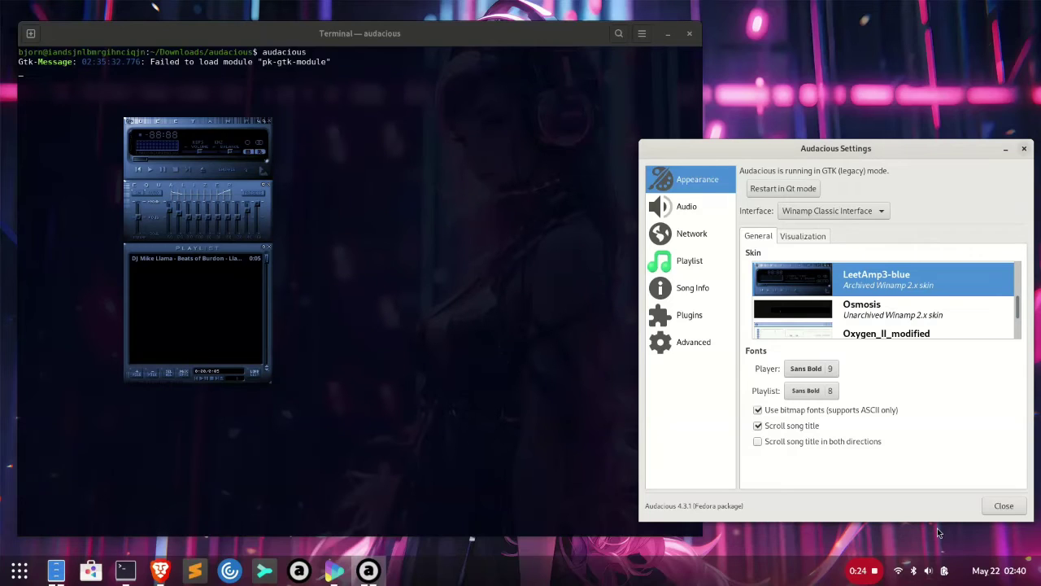
key(Escape)
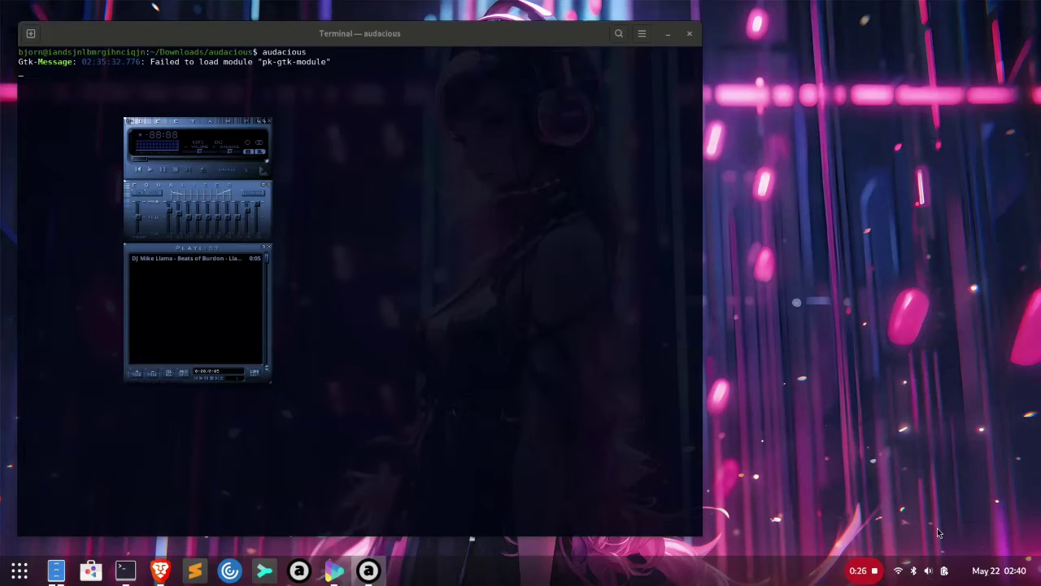